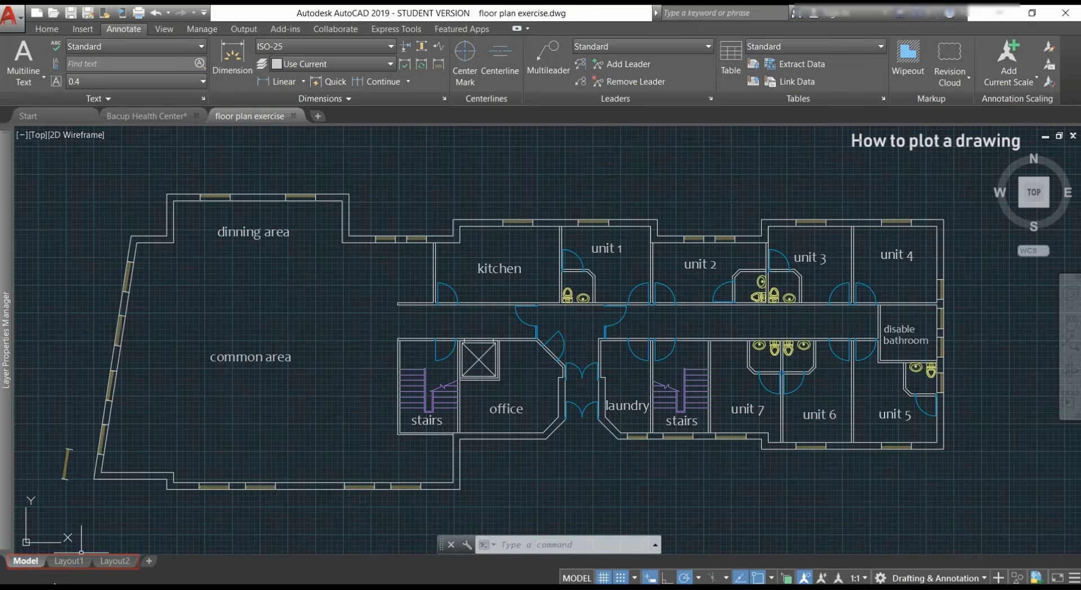
Step: Switch to Layout1, activate its viewport and fit the floor plan inside the viewport frame
mouse_move(71, 563)
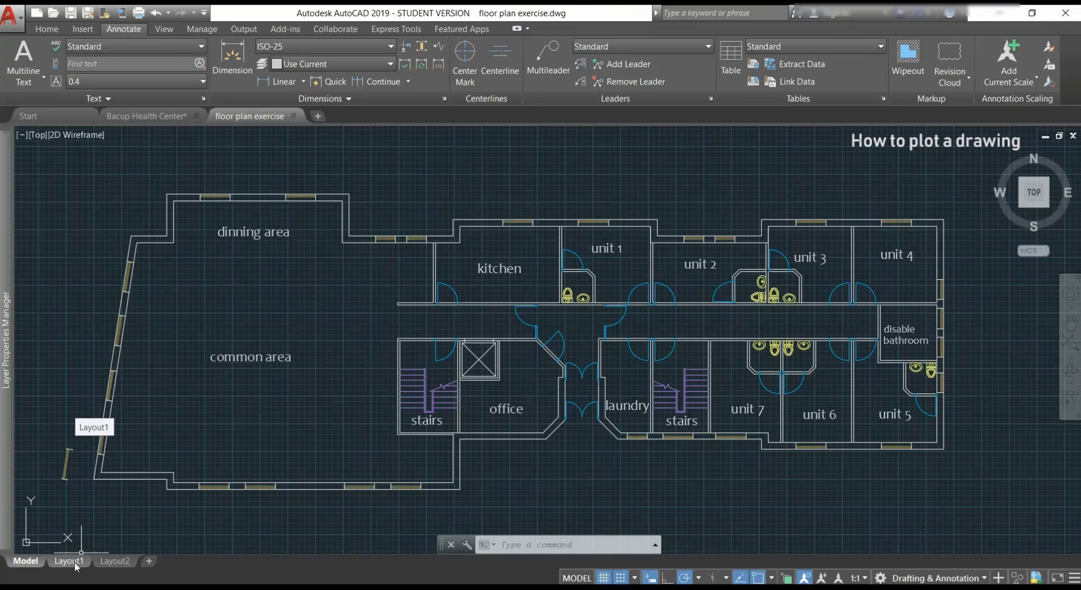
click(75, 562)
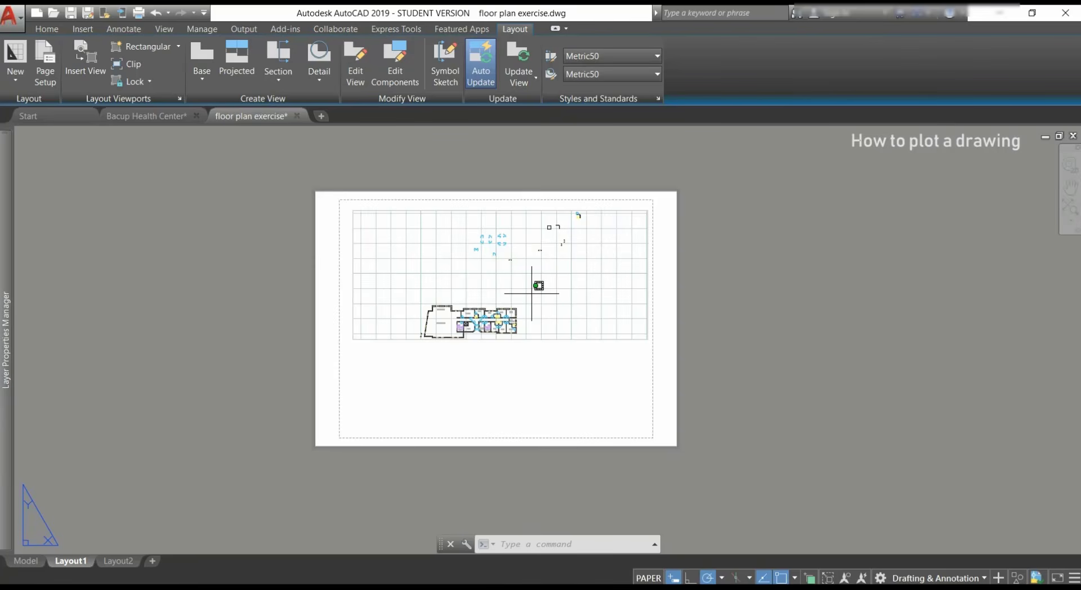
double_click(531, 293)
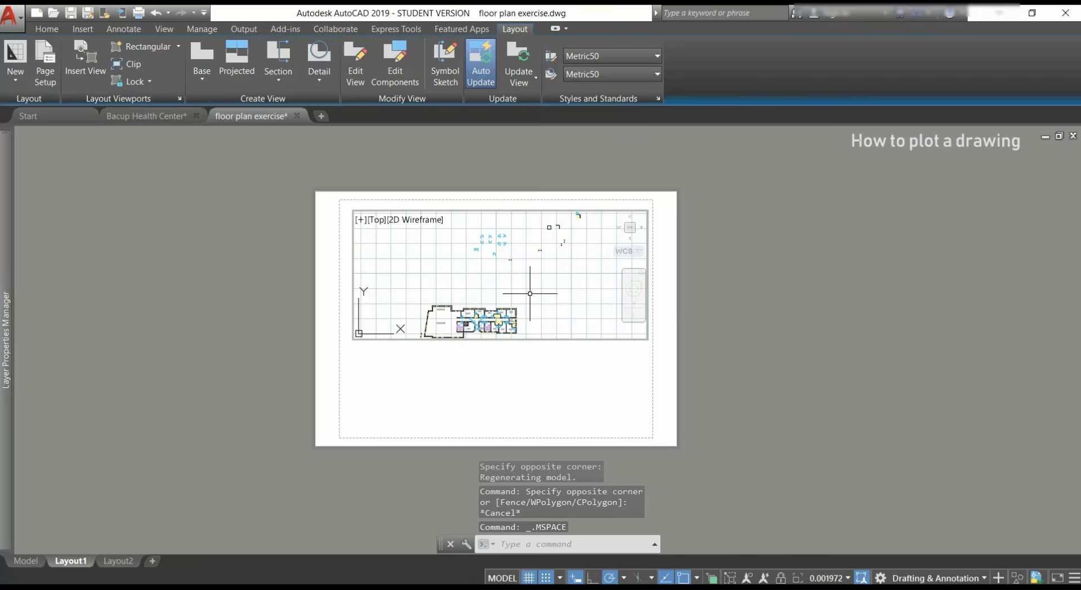
scroll(525, 296, up, 5)
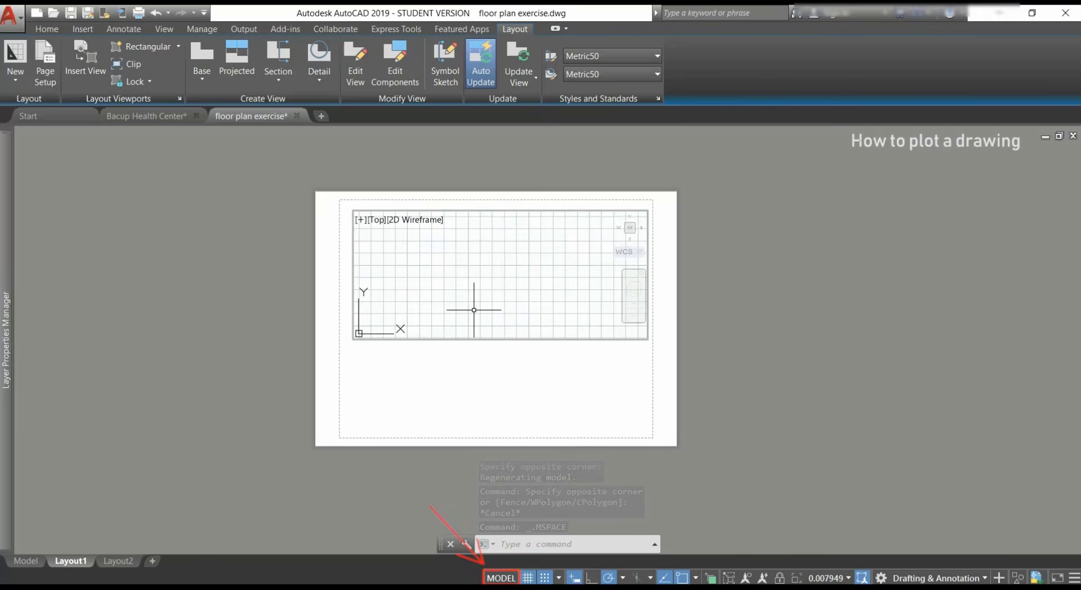
scroll(474, 309, down, 2)
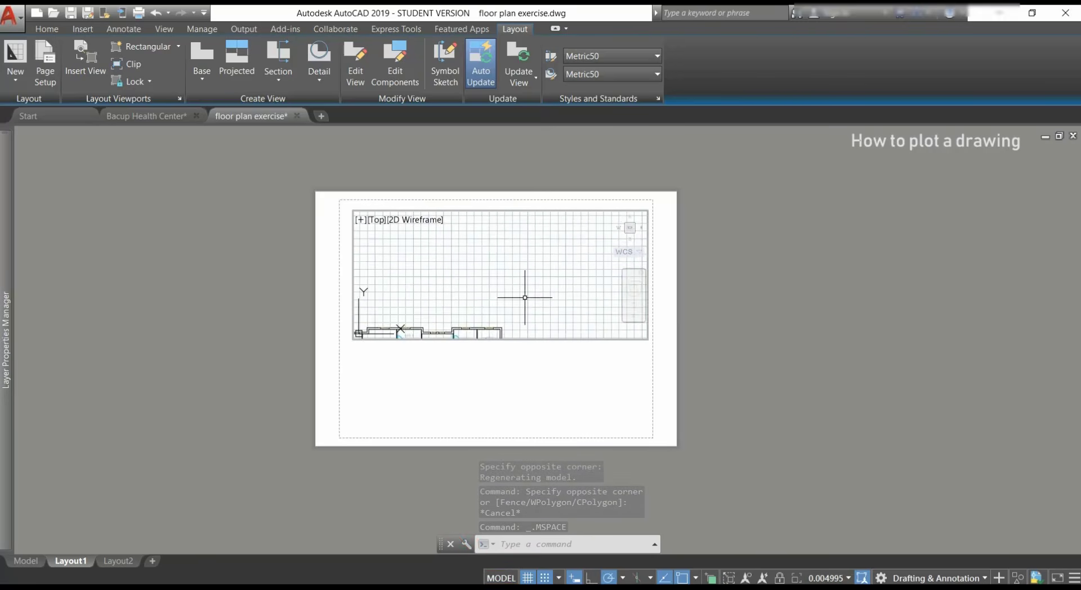
scroll(525, 297, up, 2)
middle_drag(473, 309, 512, 275)
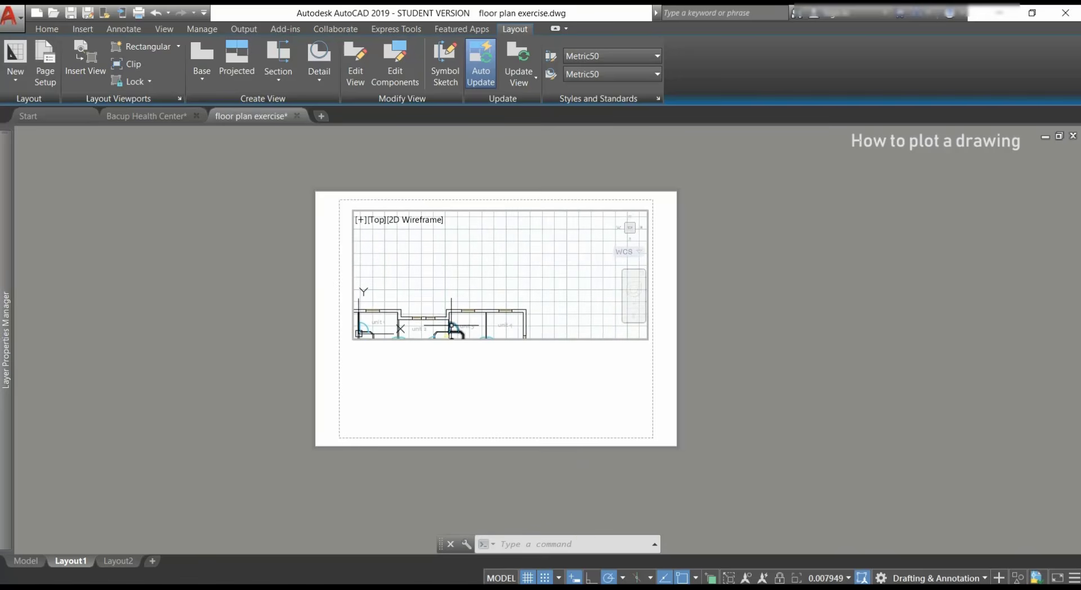
middle_drag(452, 328, 525, 266)
middle_drag(470, 305, 509, 290)
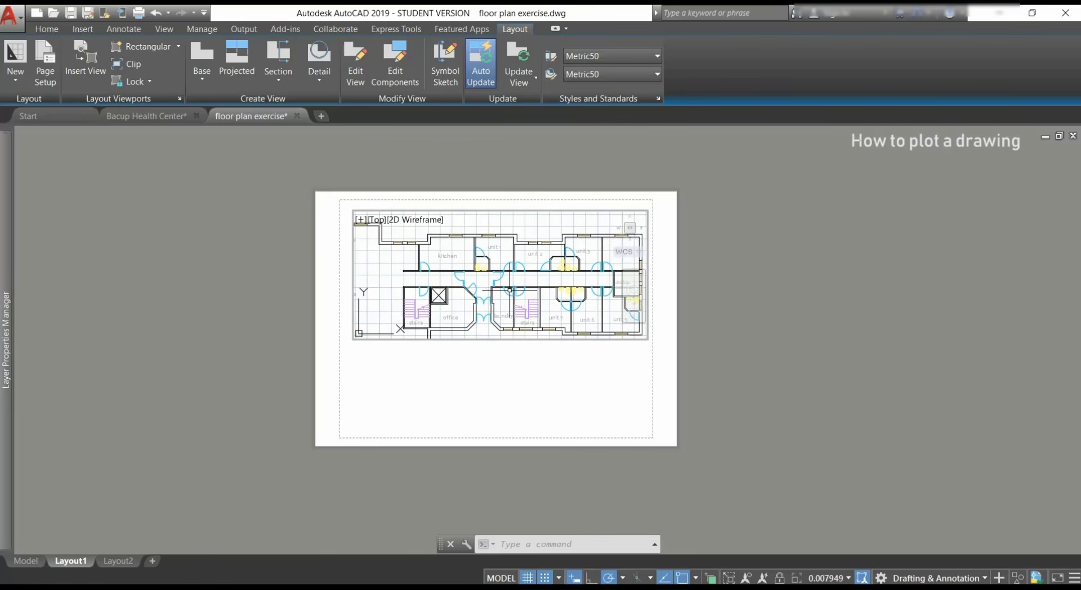
middle_drag(510, 290, 530, 281)
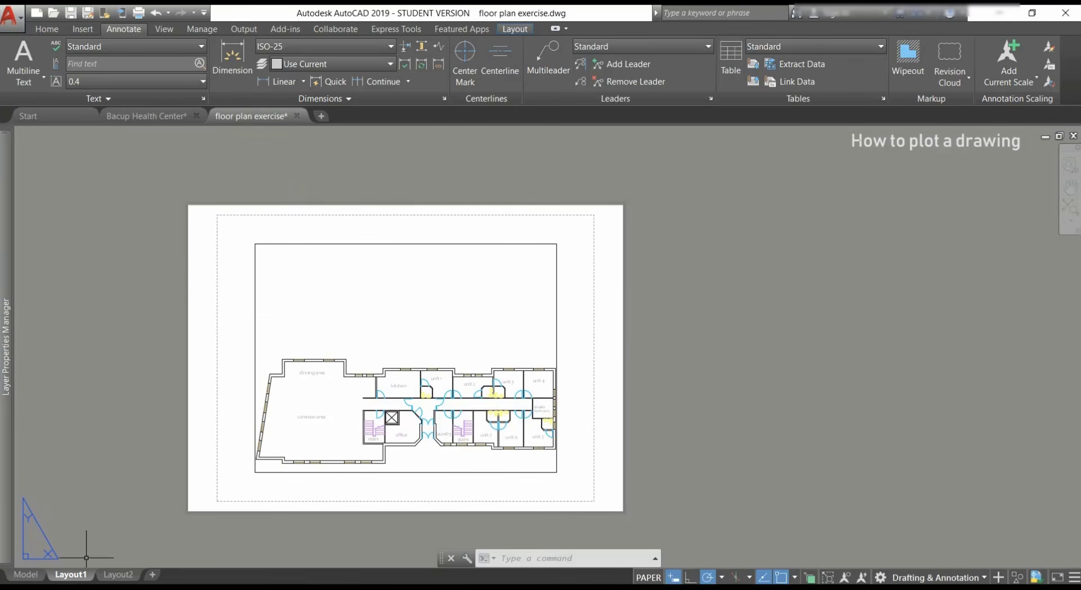
Step: Open Layout1's page setup for modification and select the ISO A4 (210.00 x 297.00 MM) paper size
right_click(85, 576)
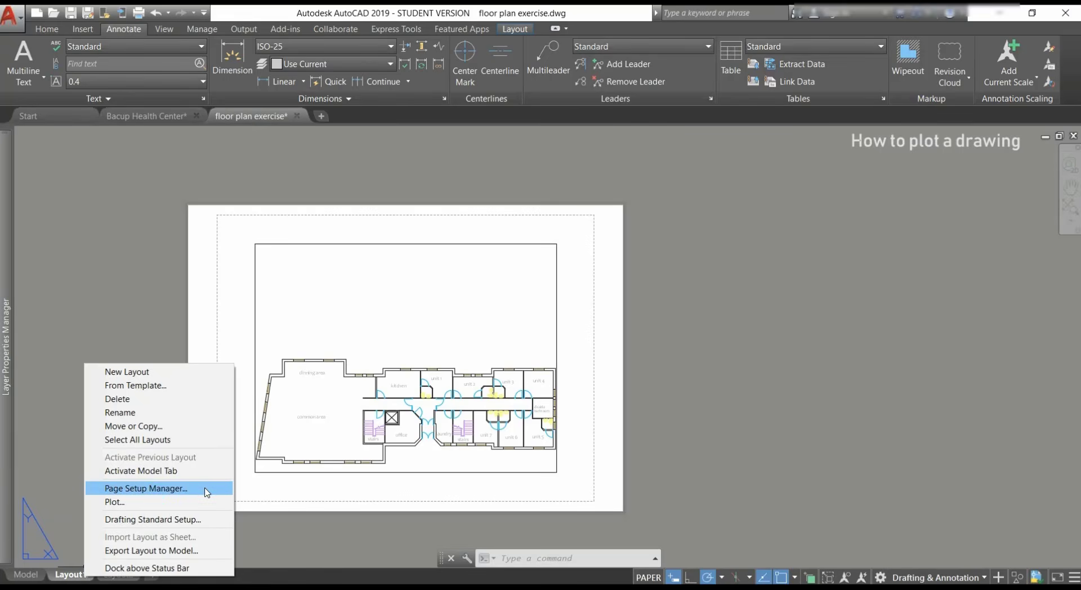
click(209, 492)
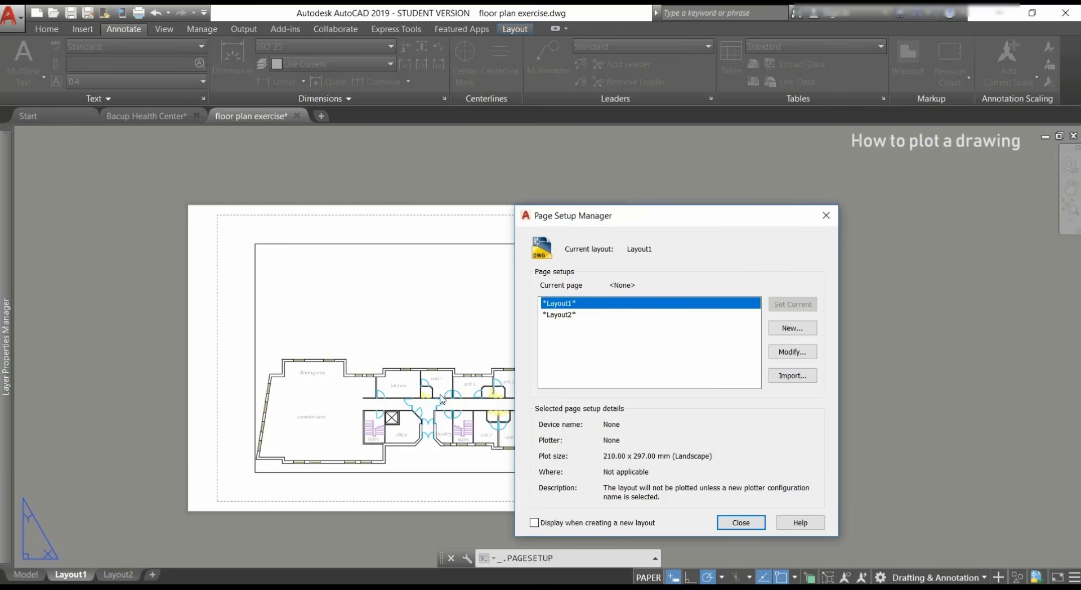
click(813, 351)
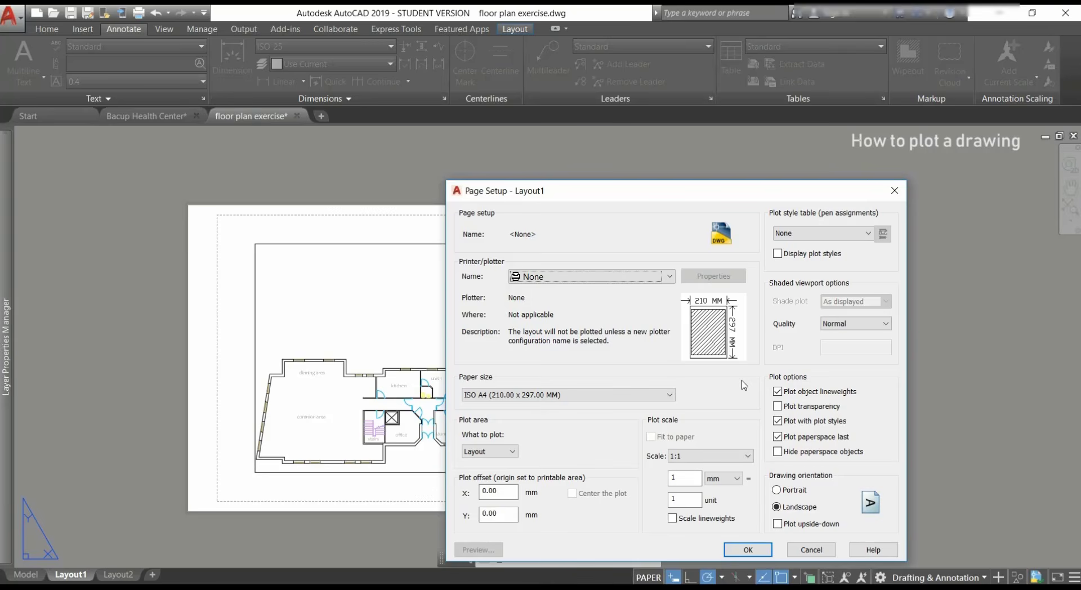
click(669, 277)
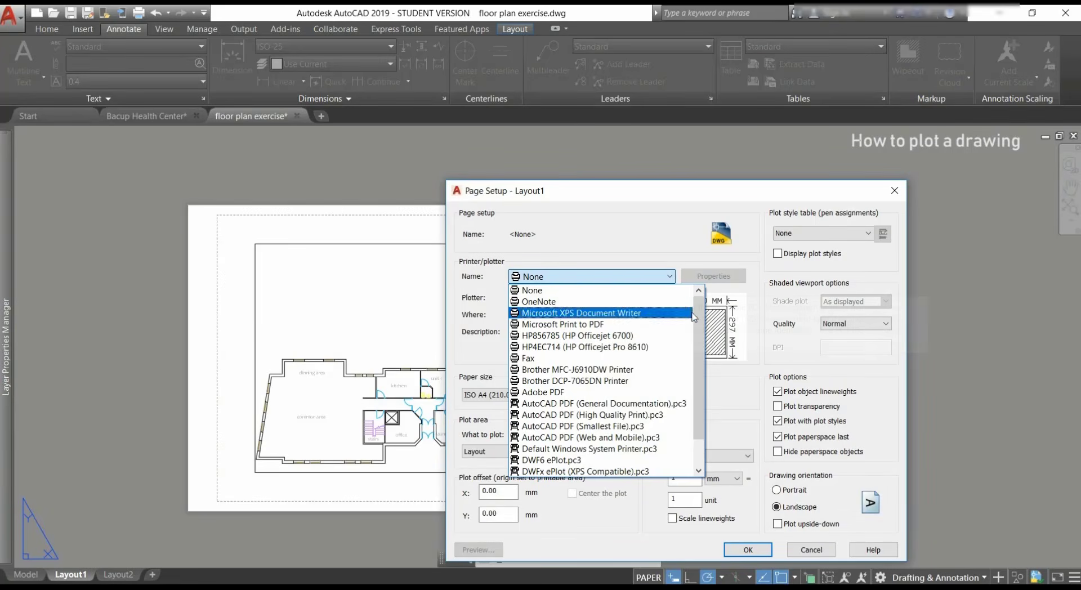
scroll(695, 326, down, 1)
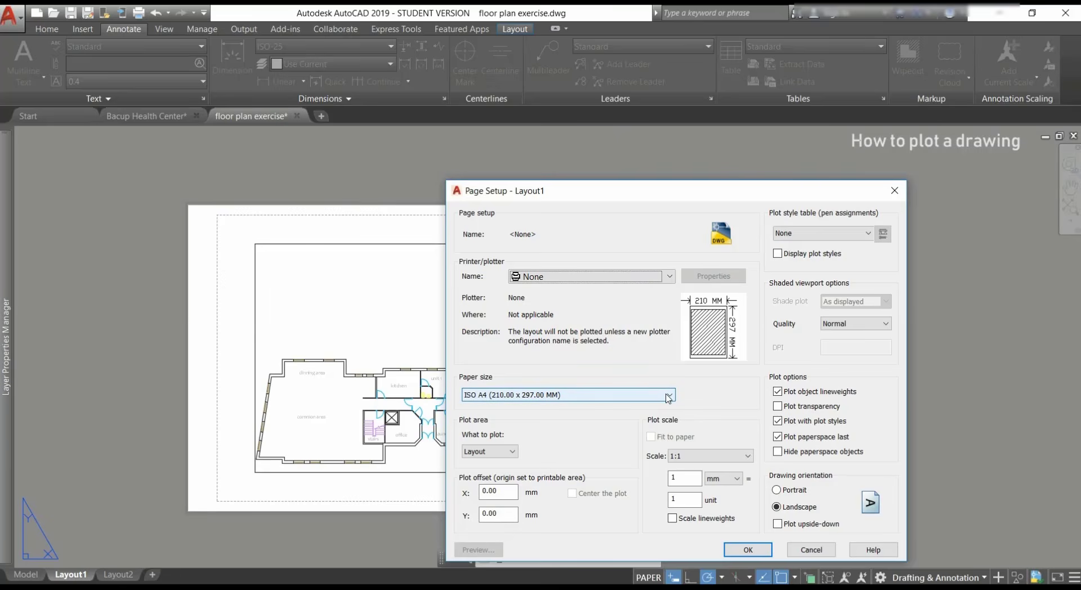
click(667, 397)
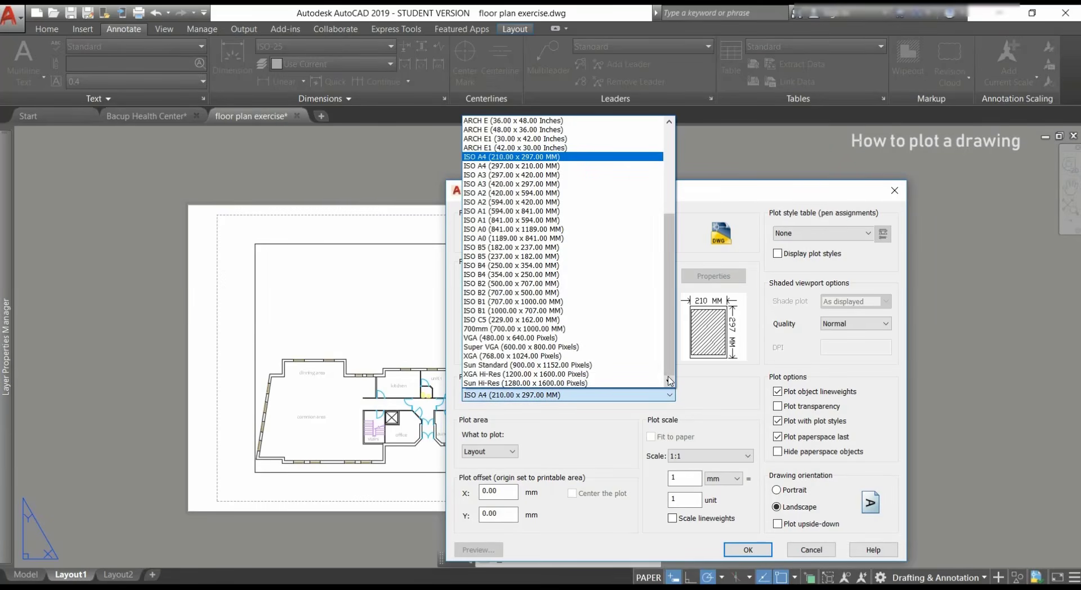
mouse_move(669, 353)
mouse_down()
mouse_move(665, 268)
mouse_move(667, 352)
mouse_up()
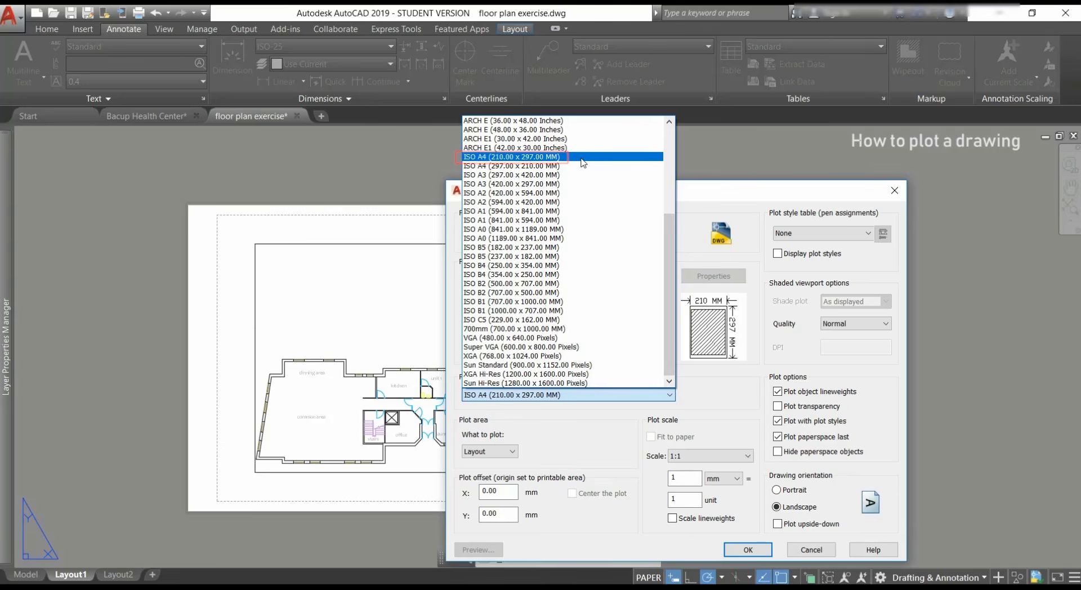
click(580, 157)
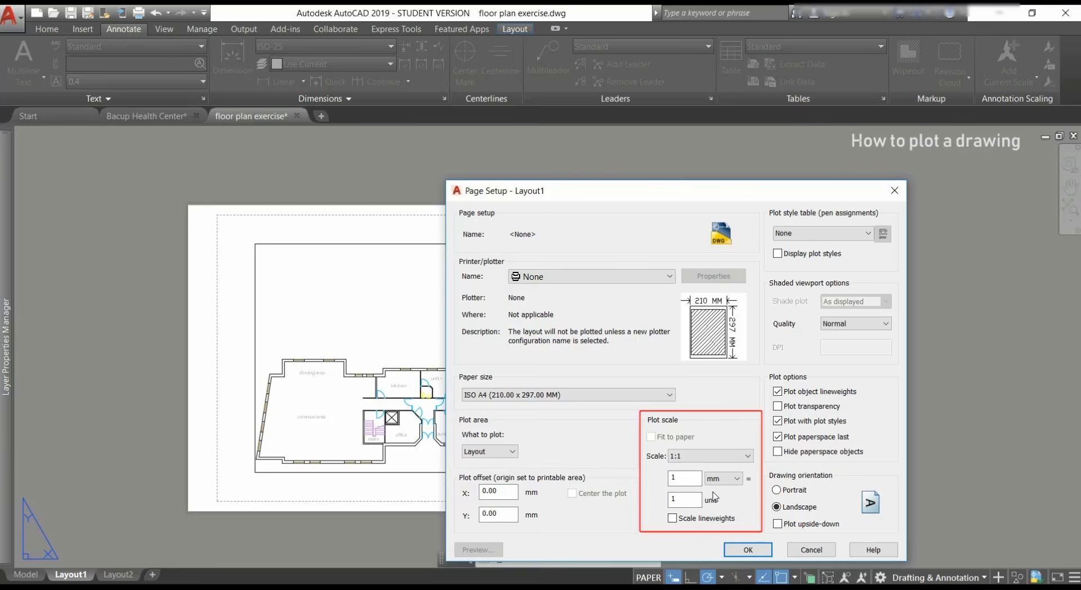
Step: Set the plot scale to 1000 mm = 1 unit, then accept the page setup and close its manager
click(690, 479)
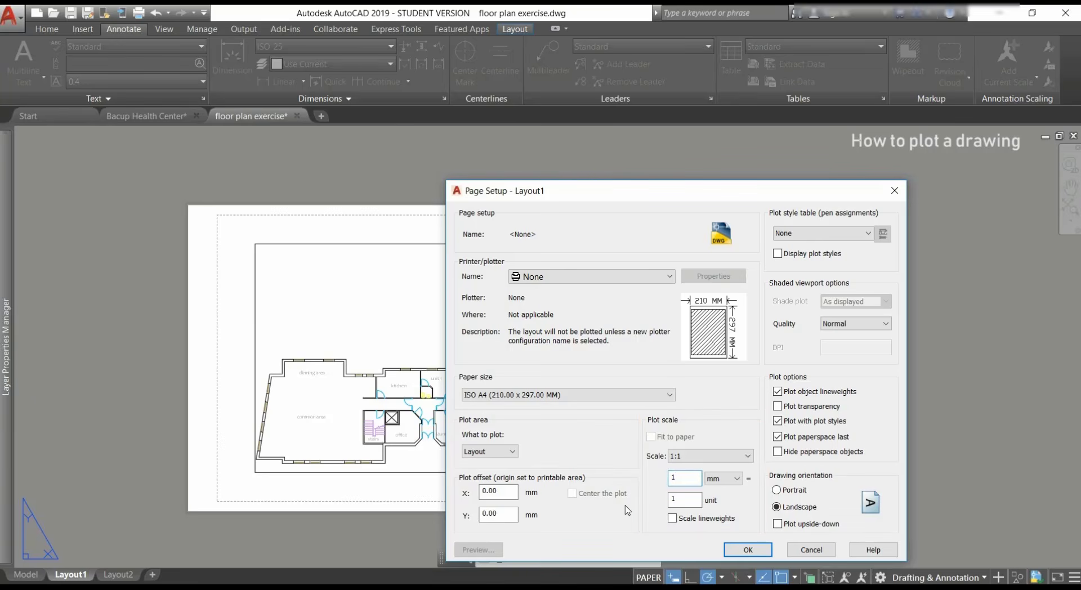
text(000)
click(758, 550)
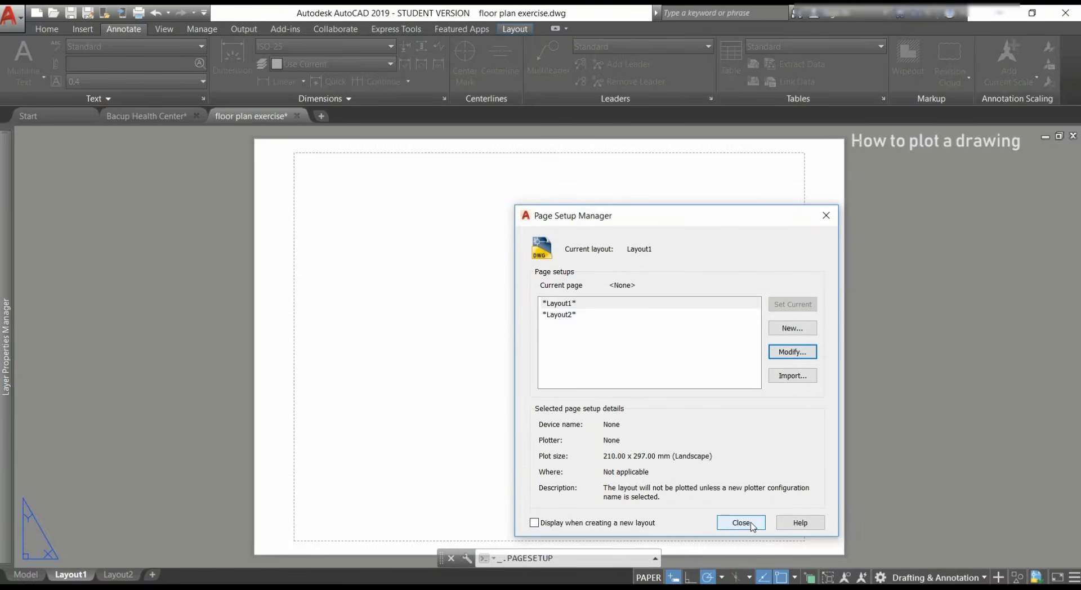
click(752, 524)
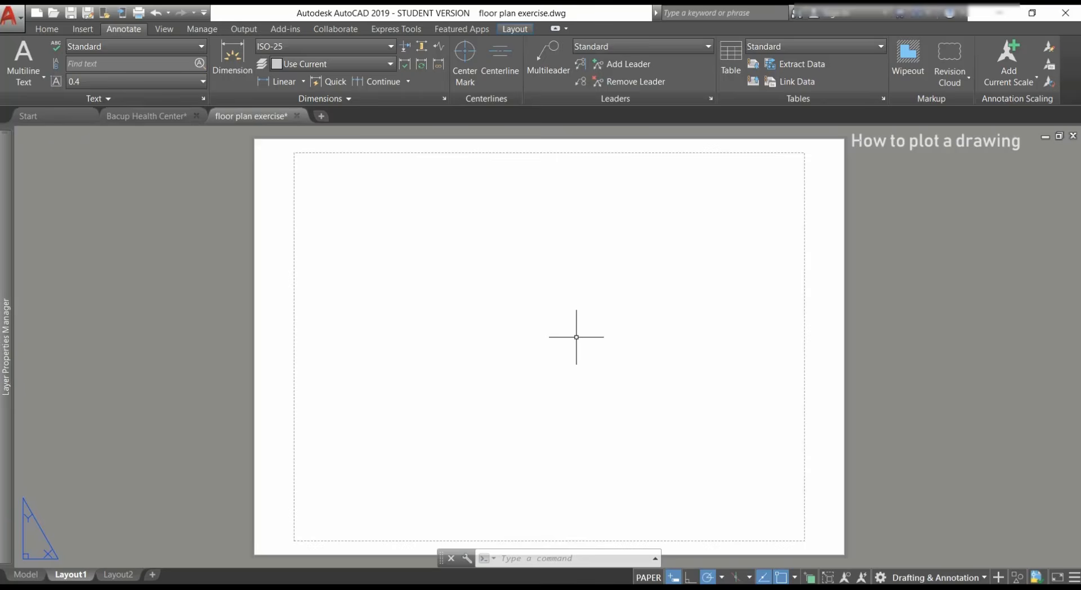
Step: Delete the existing viewport that shows the floor plan beside the rescaled Layout1 sheet
scroll(576, 336, down, 10)
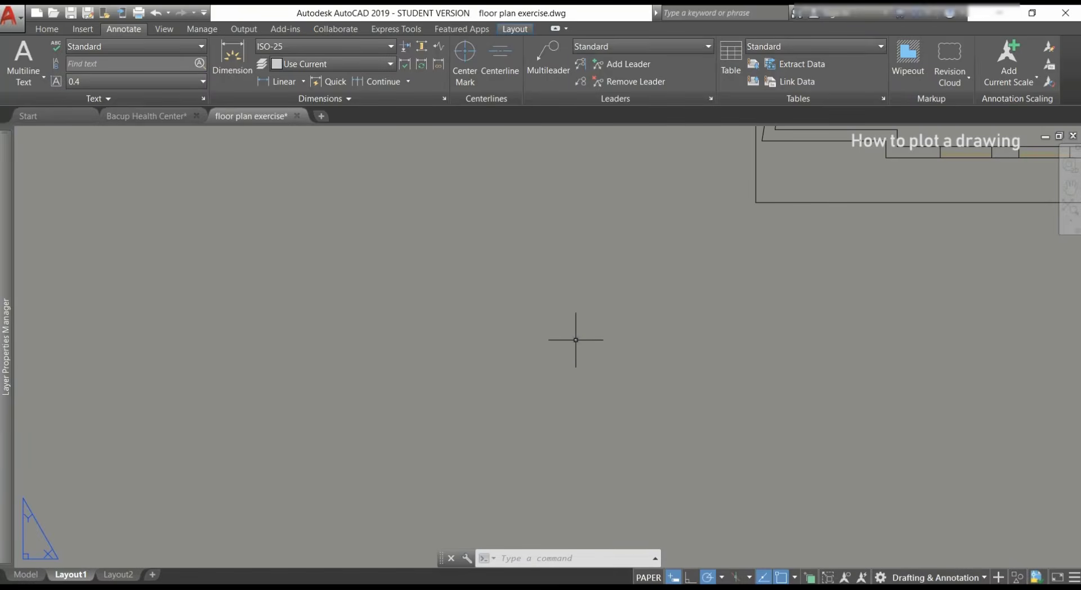
scroll(575, 339, down, 5)
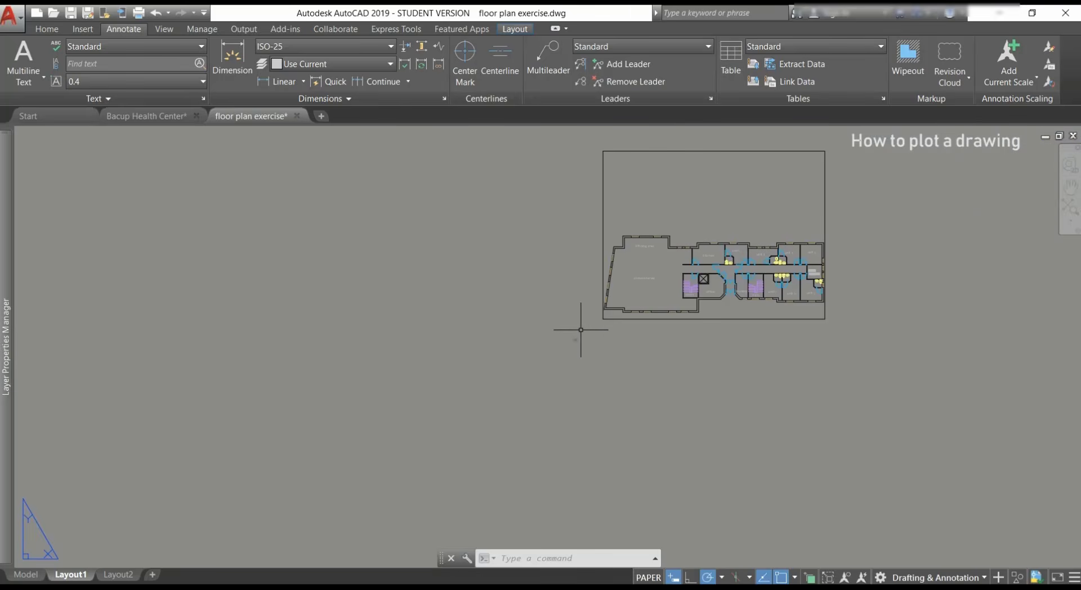
scroll(583, 344, up, 4)
middle_drag(606, 332, 532, 374)
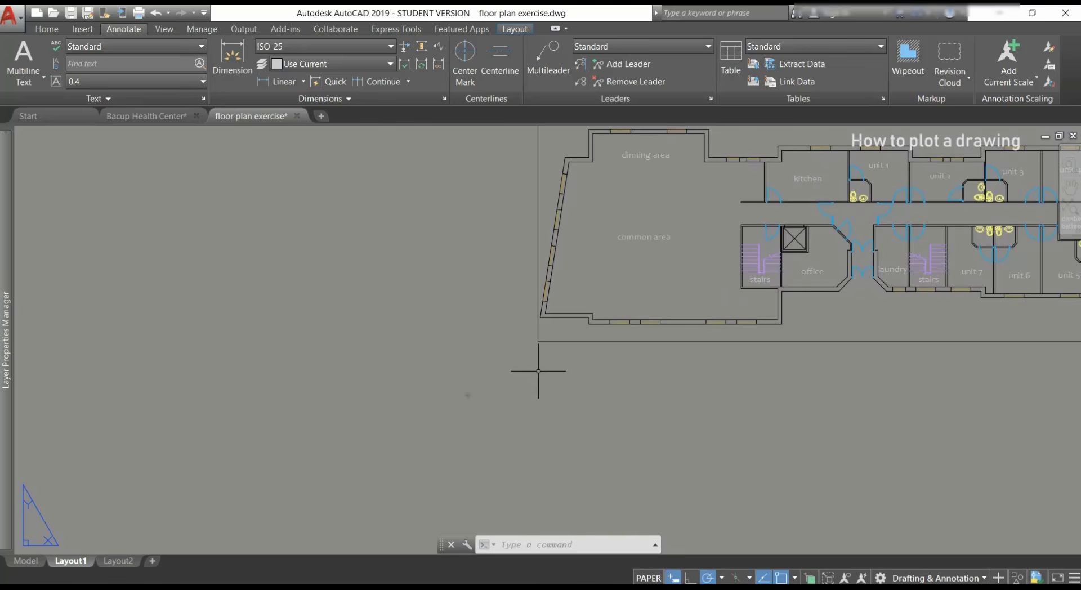
click(595, 342)
scroll(569, 358, down, 4)
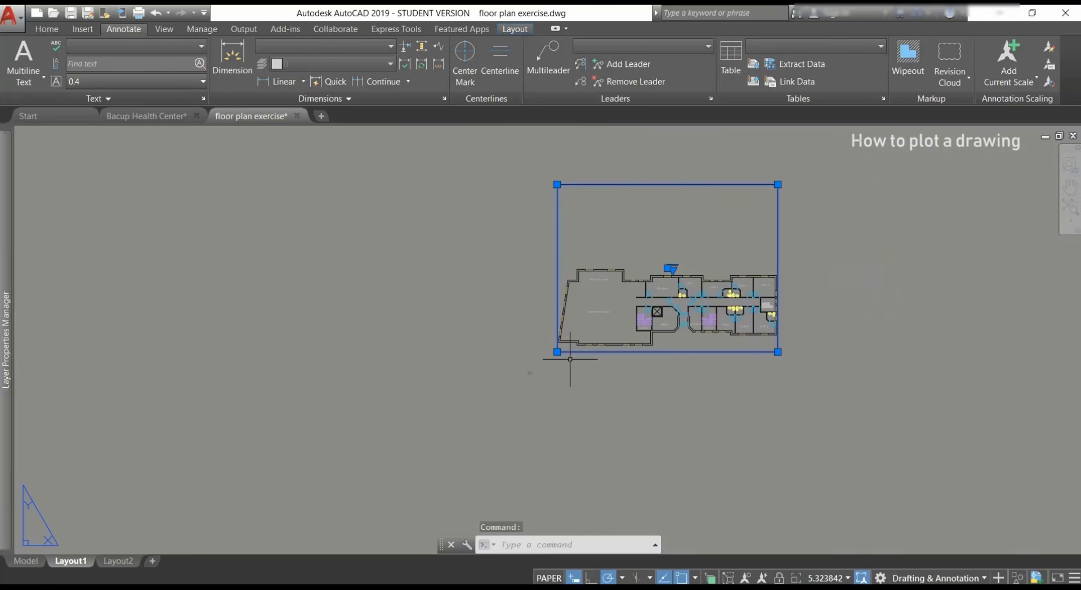
key(Delete)
Step: Create a new layer named viewport in the drawing's layer list
scroll(549, 383, up, 7)
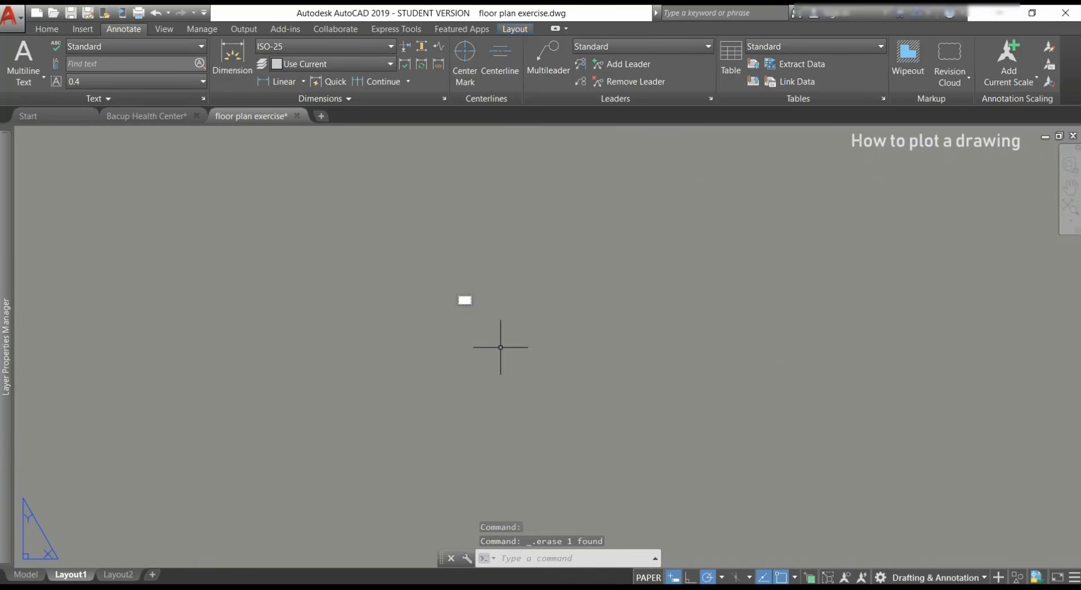
scroll(440, 251, up, 8)
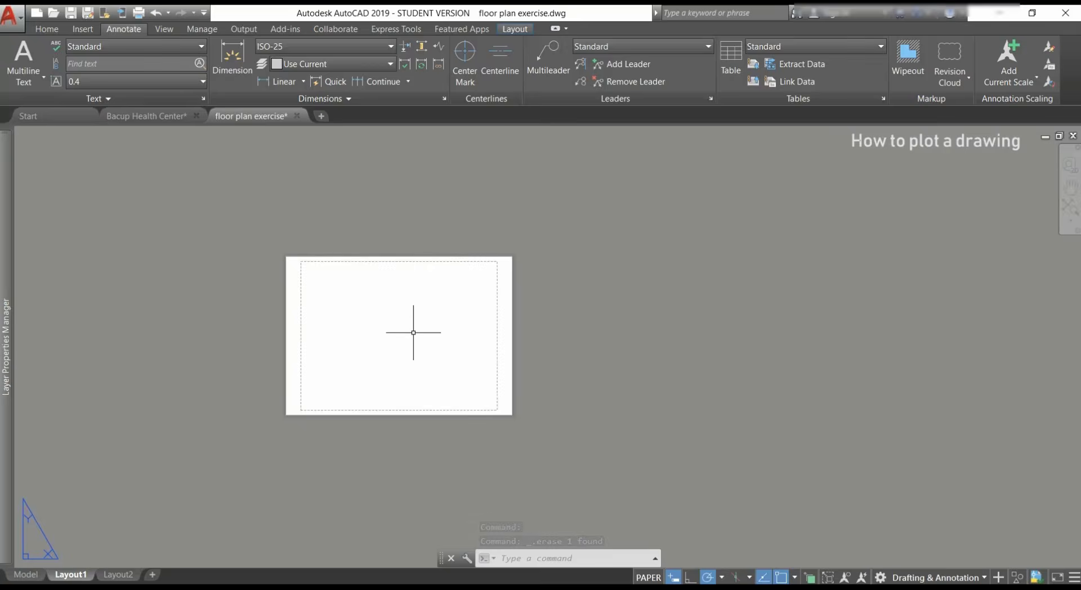
scroll(385, 331, up, 2)
middle_drag(384, 331, 494, 311)
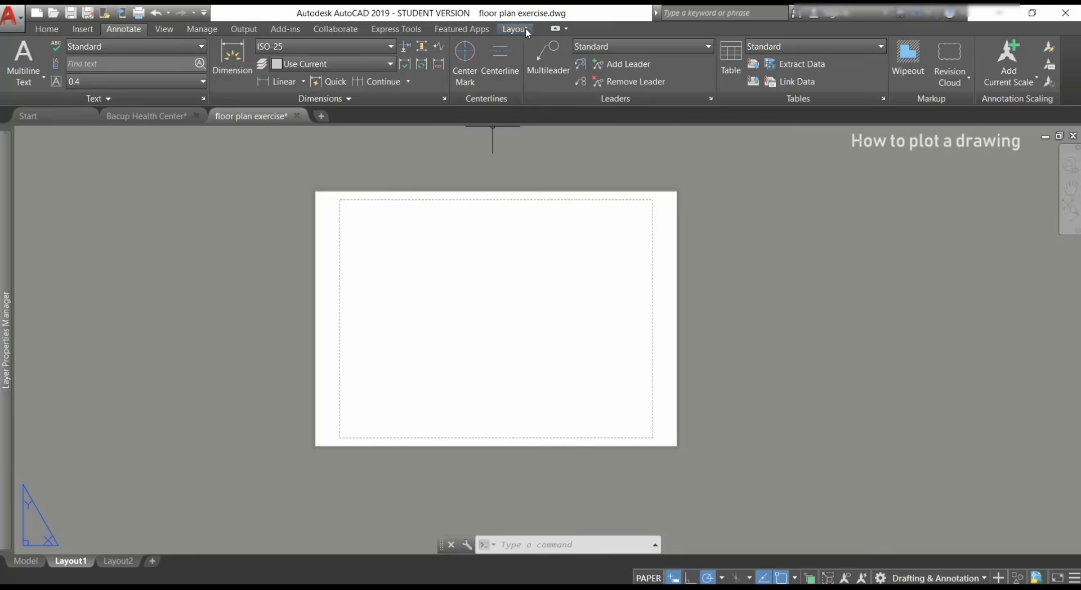
click(525, 29)
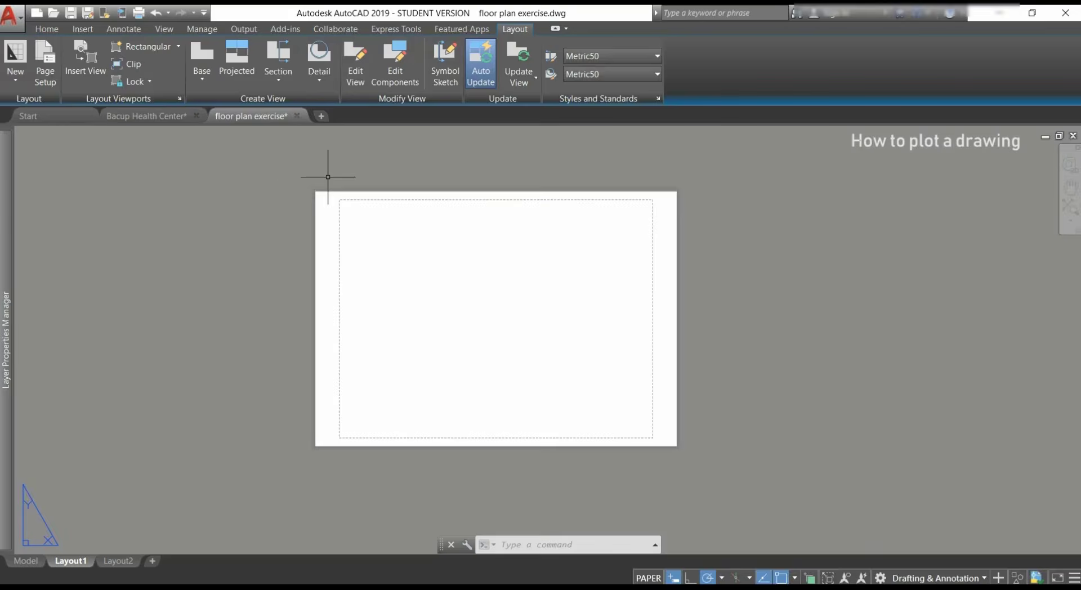
mouse_move(8, 218)
right_click(152, 313)
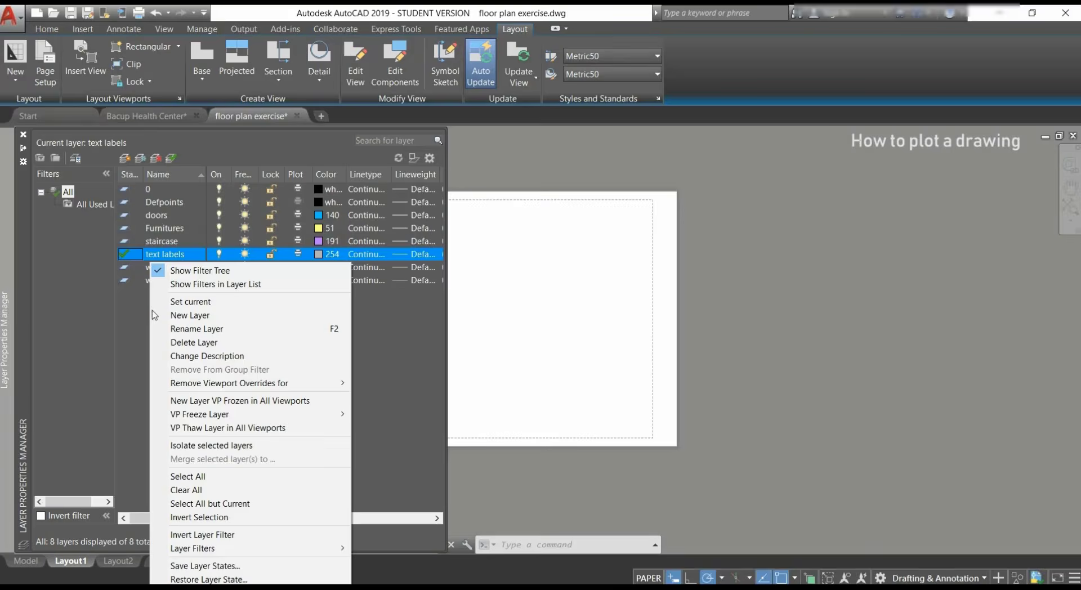
click(169, 315)
text(viewport)
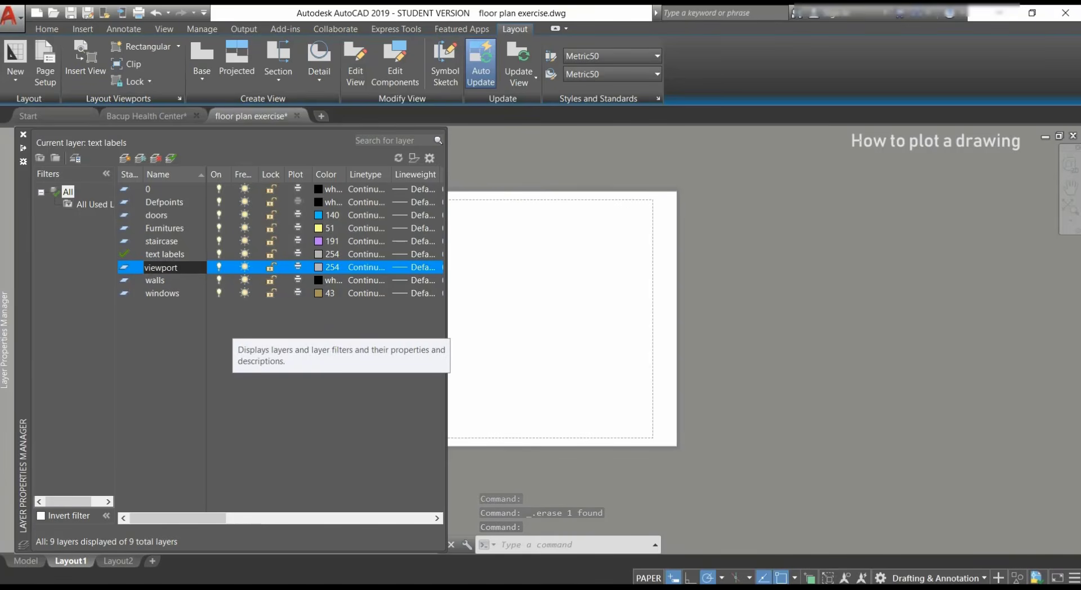
key(Return)
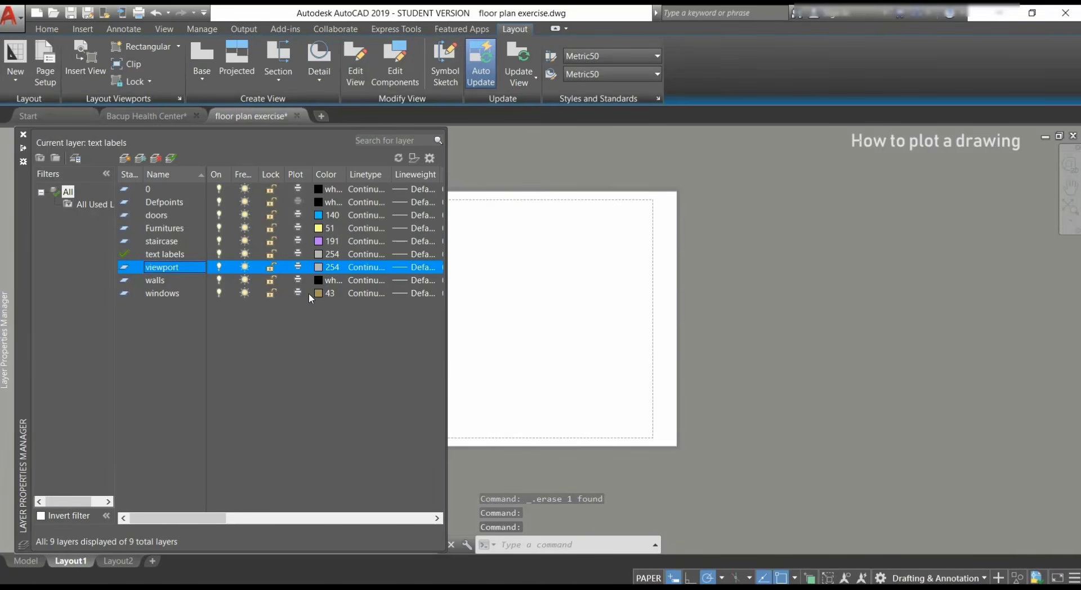
Step: Set the viewport layer's color to white (index color 7)
click(319, 268)
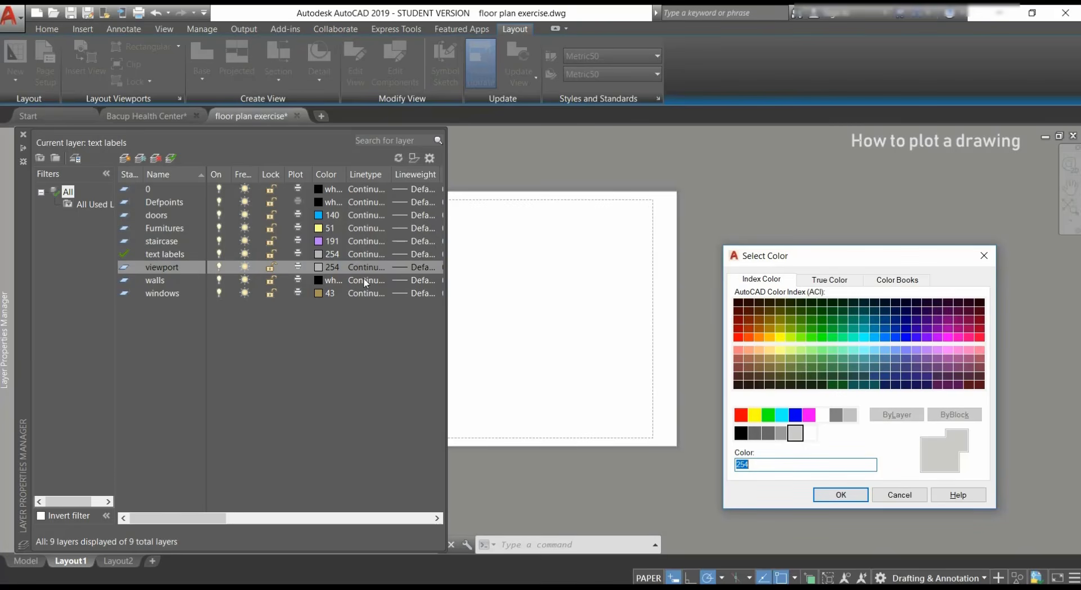
click(824, 415)
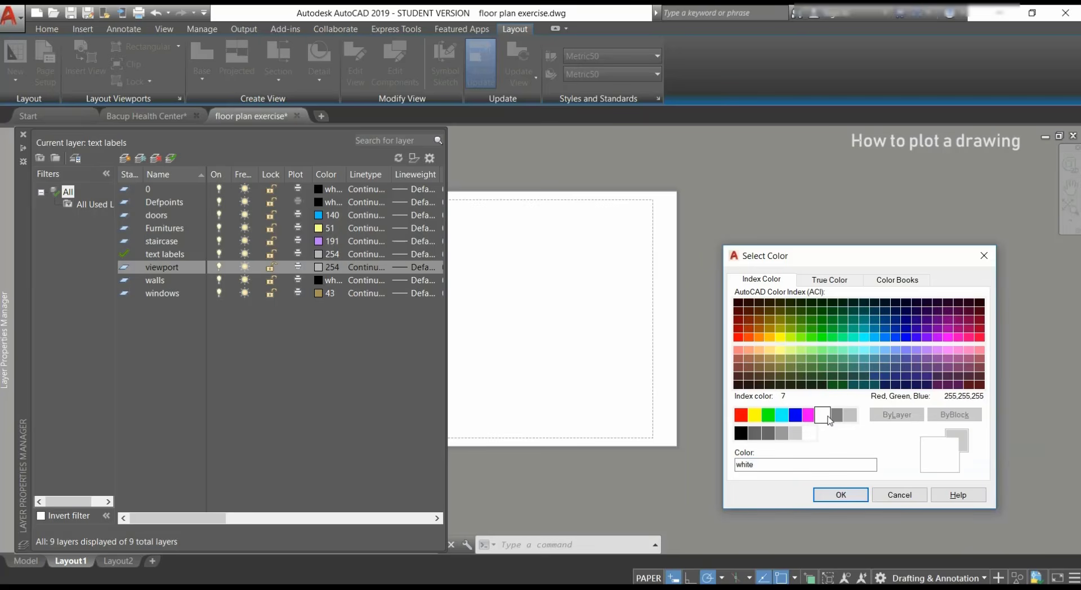
click(829, 495)
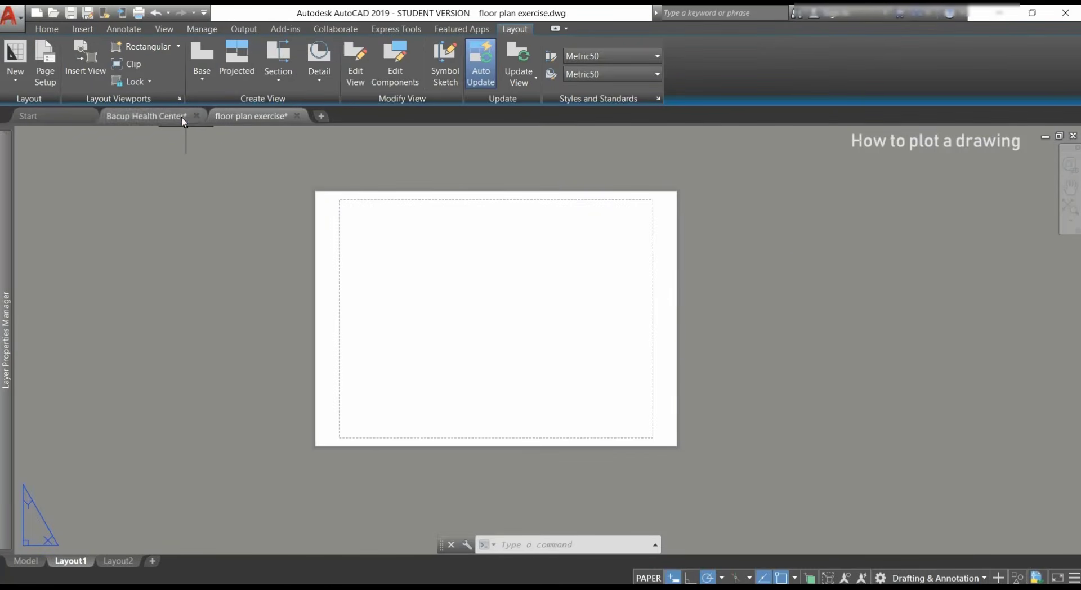
Step: Create a rectangular viewport about 0.25 by 0.1 units across the upper half of the sheet and enlarge the floor plan inside it
click(179, 47)
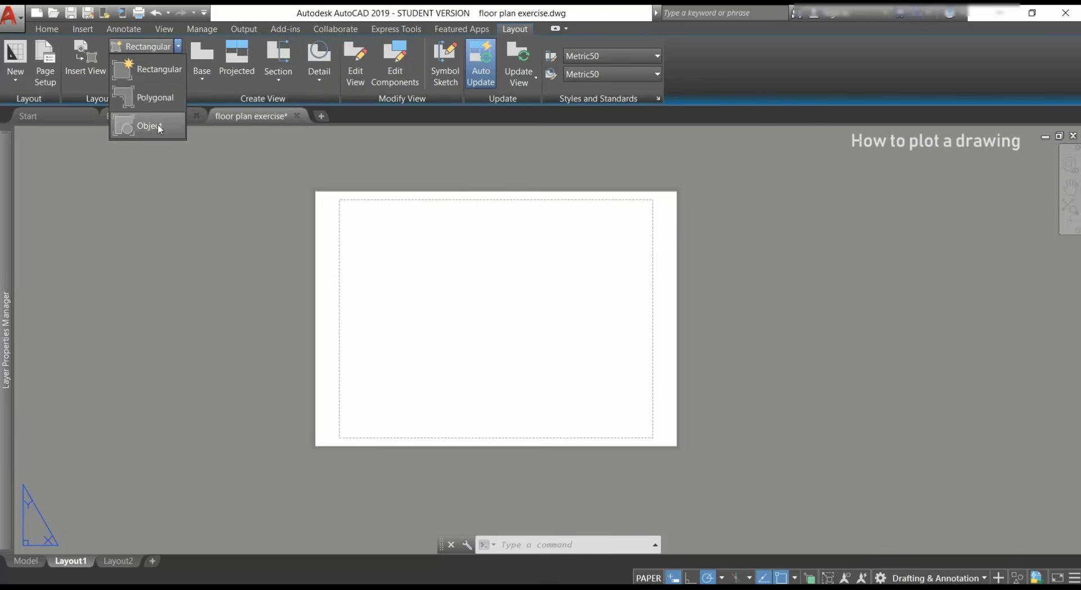
click(171, 69)
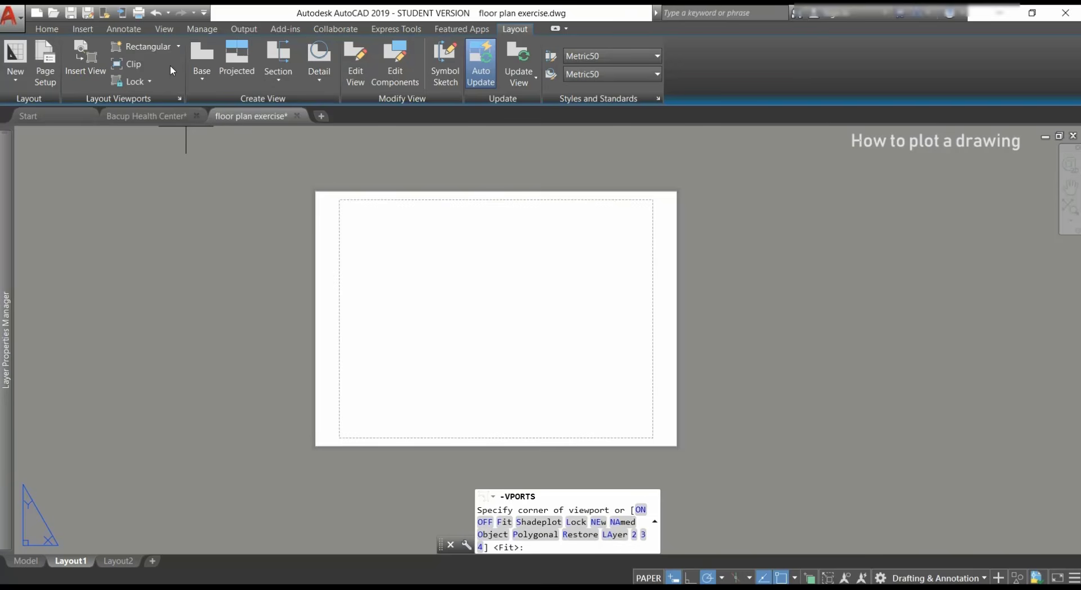
click(353, 210)
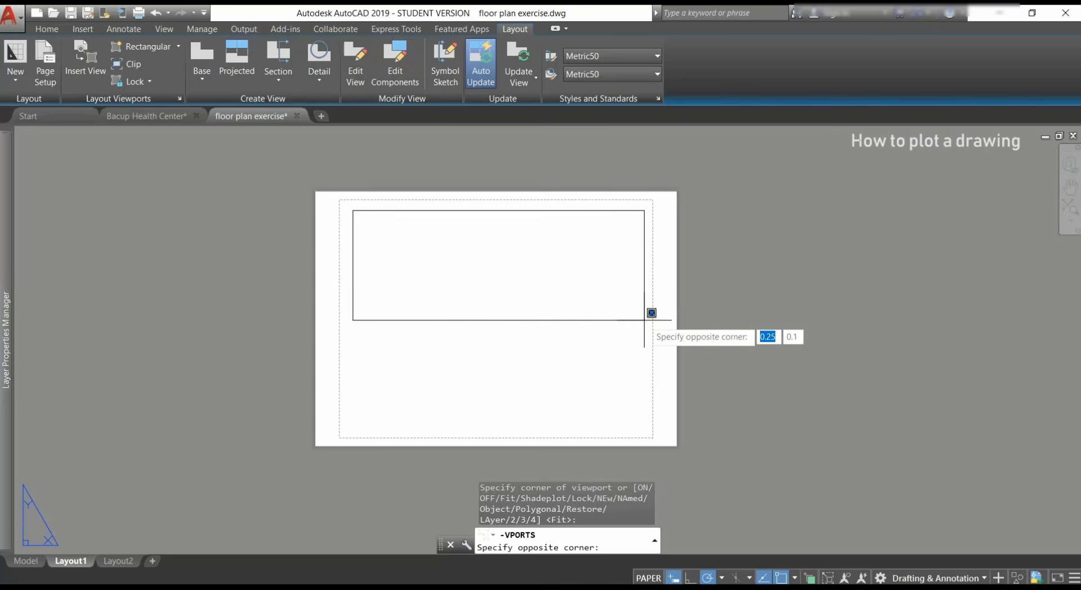
click(648, 339)
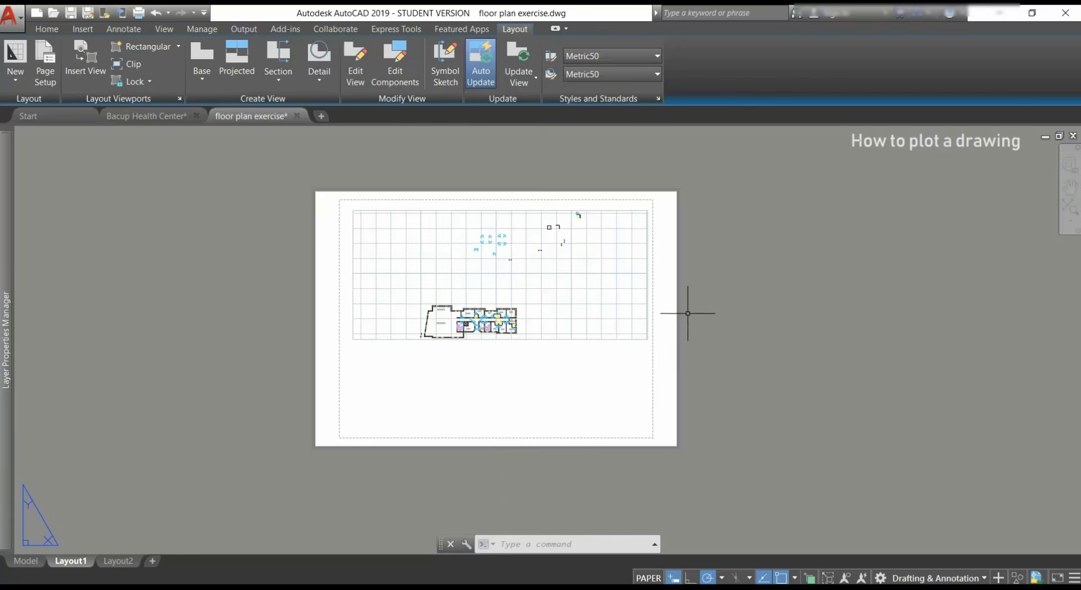
double_click(532, 293)
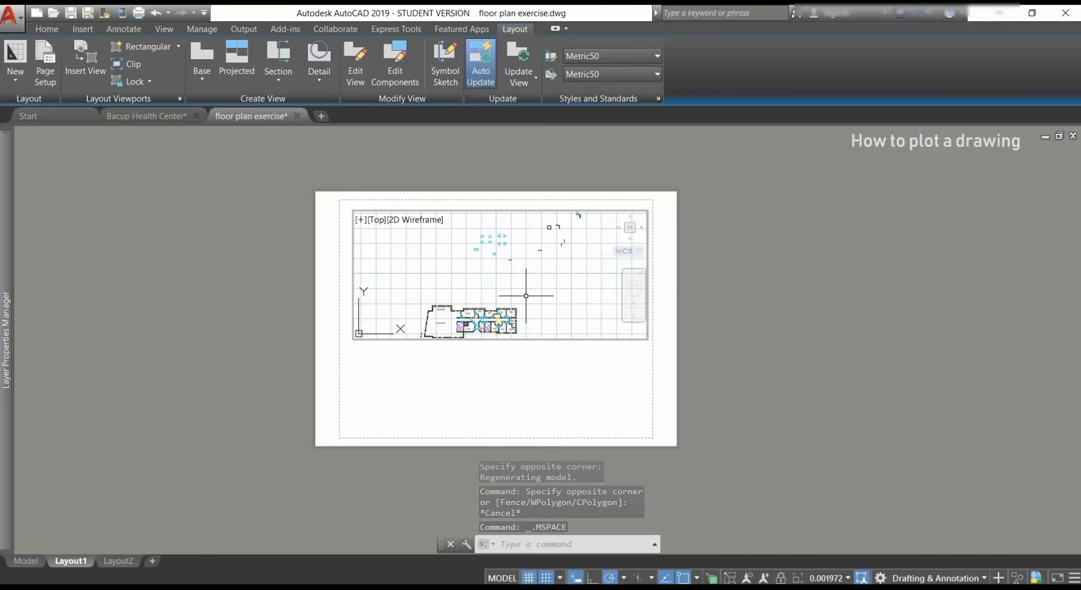
scroll(528, 295, up, 4)
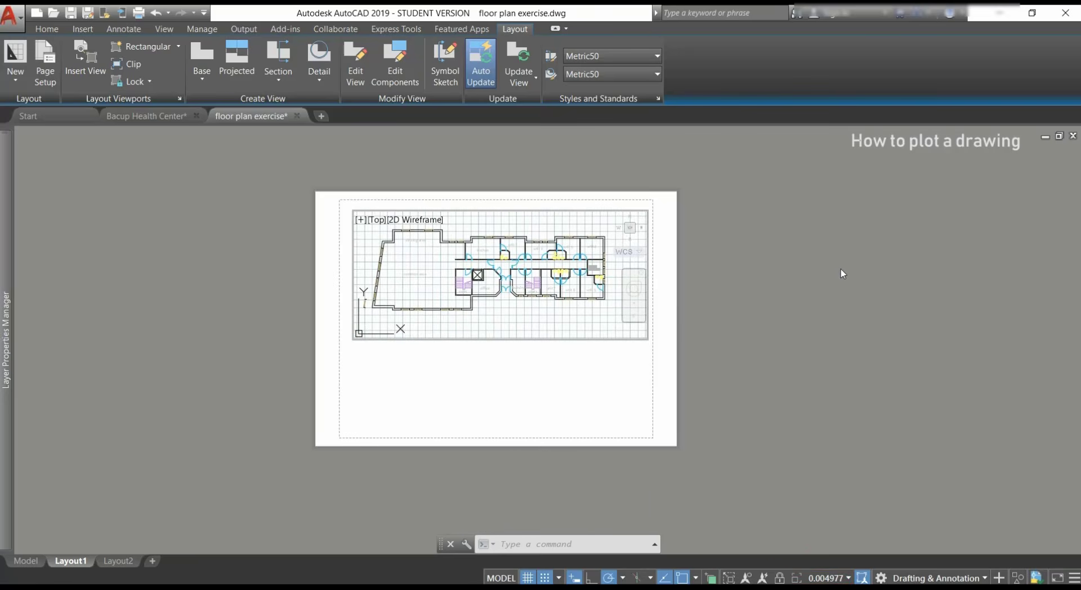
Step: Add a custom scale named 1:200 with 1 paper unit = 200 drawing units and apply it to the active viewport
click(837, 578)
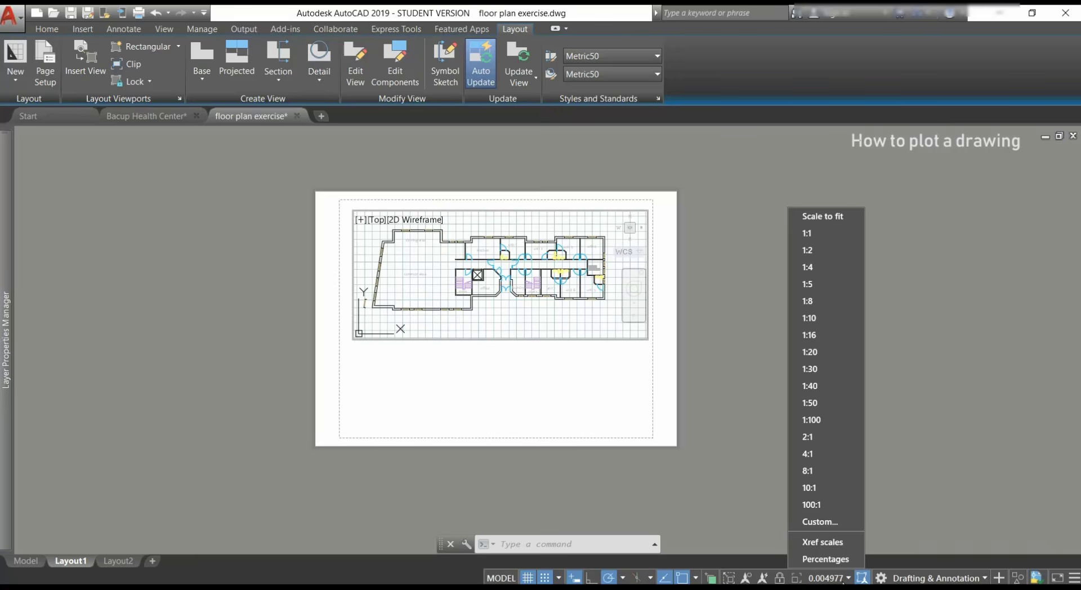
click(847, 522)
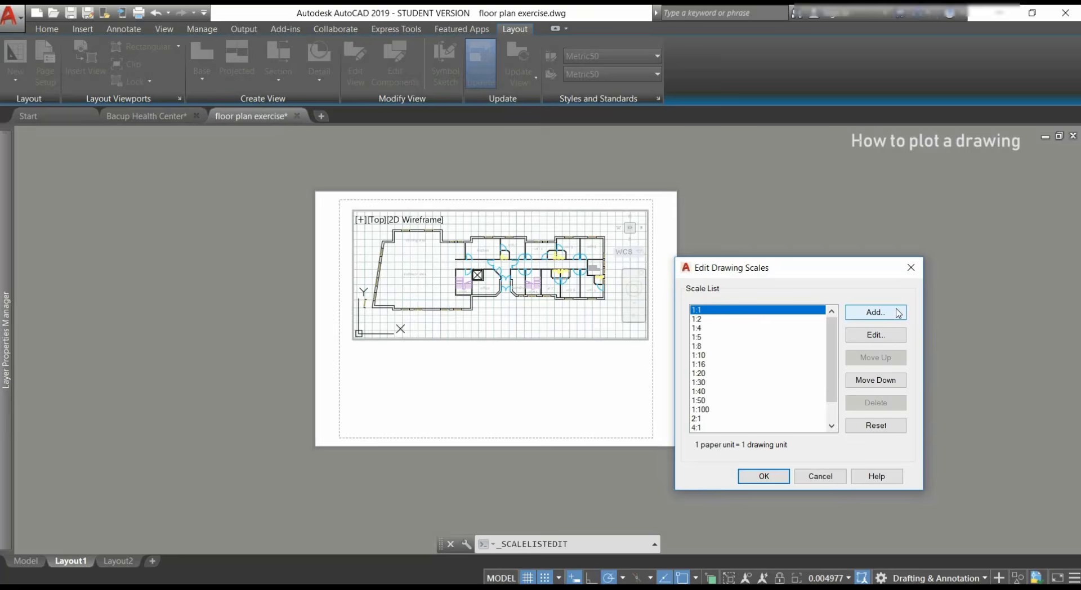
click(899, 313)
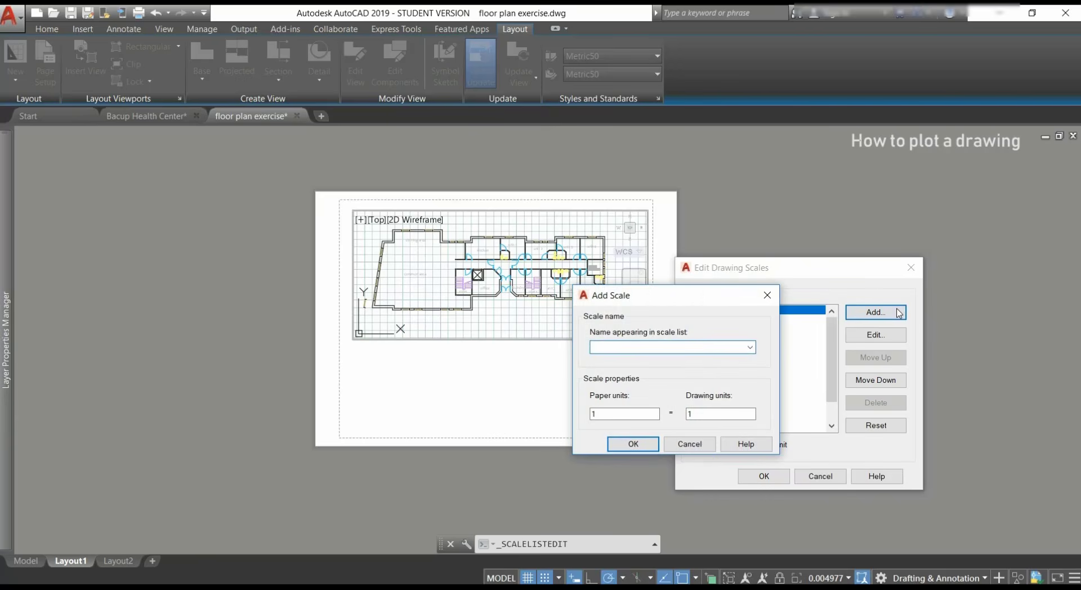
text(1:200)
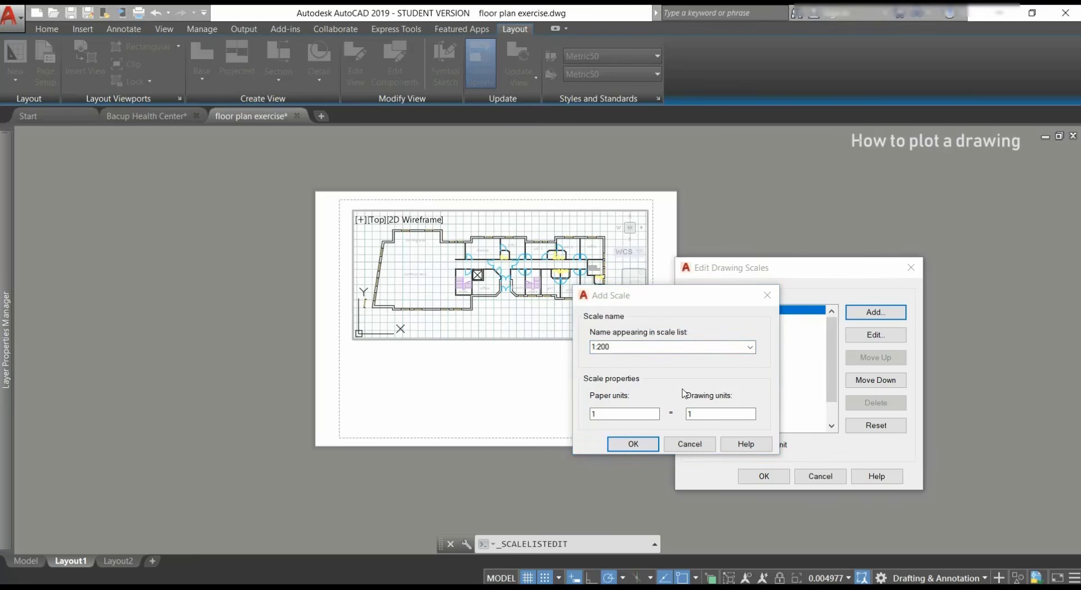
click(707, 412)
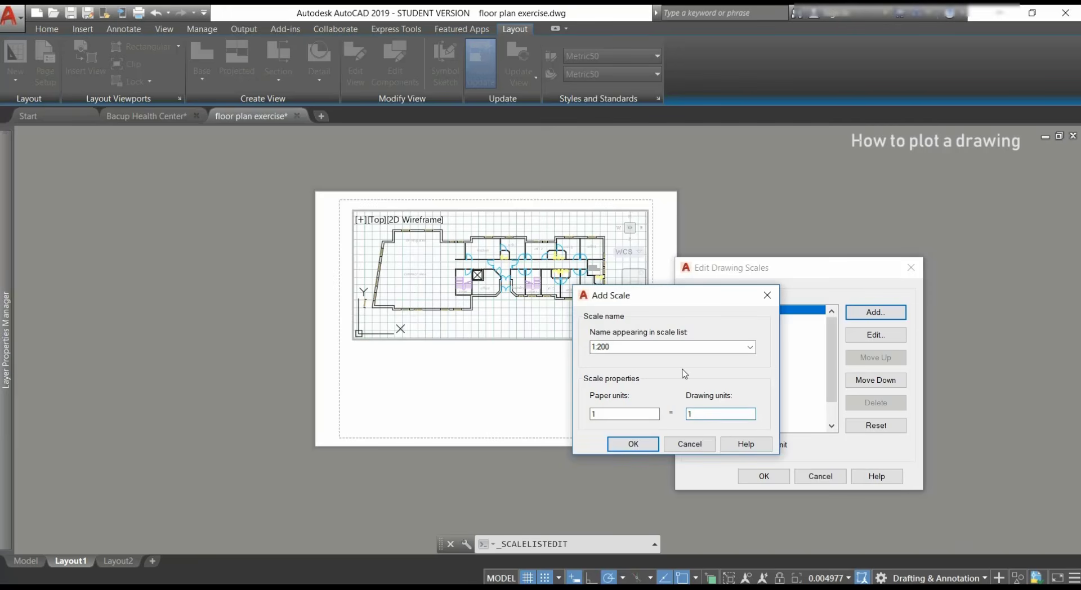
text(200)
click(648, 447)
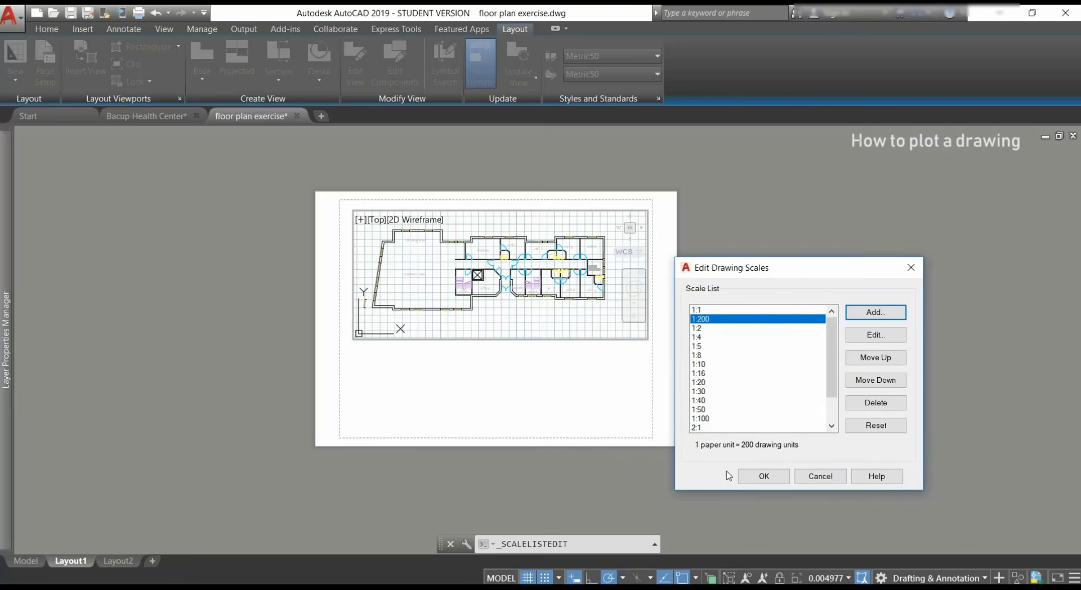
click(762, 475)
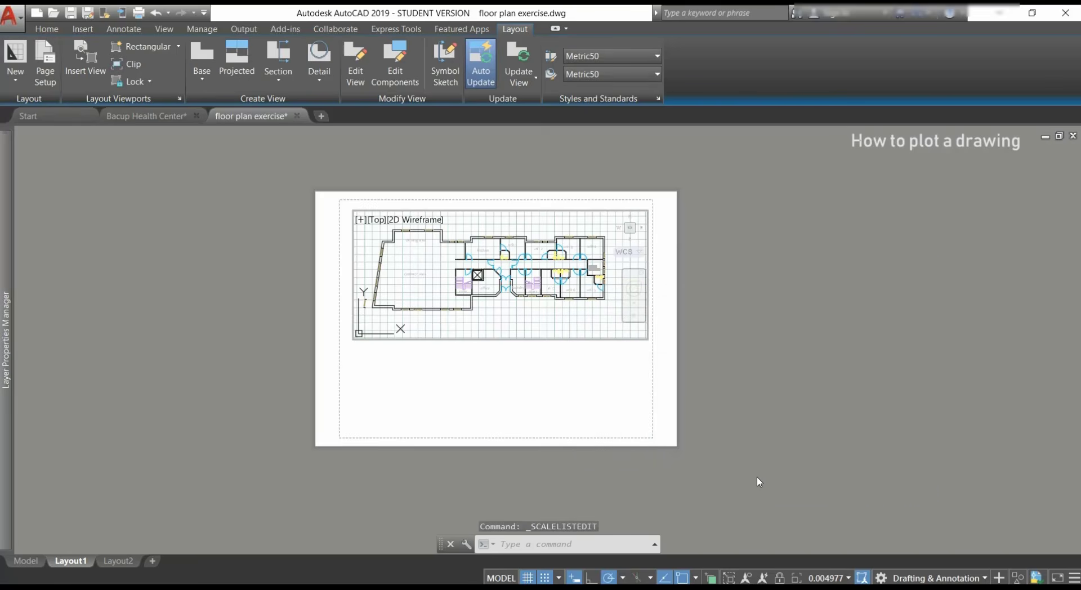
click(840, 578)
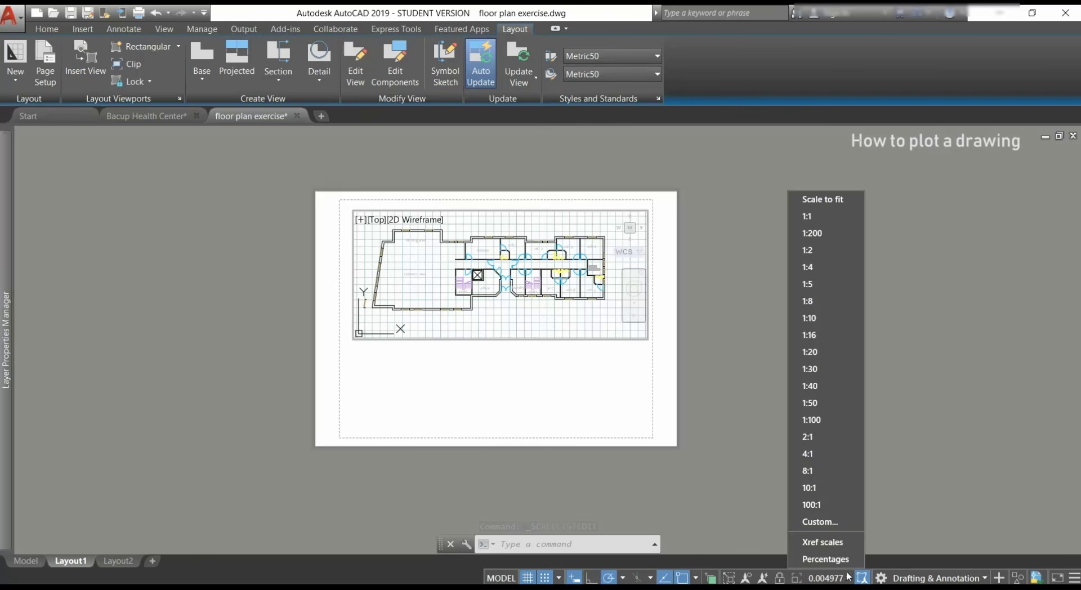
click(839, 233)
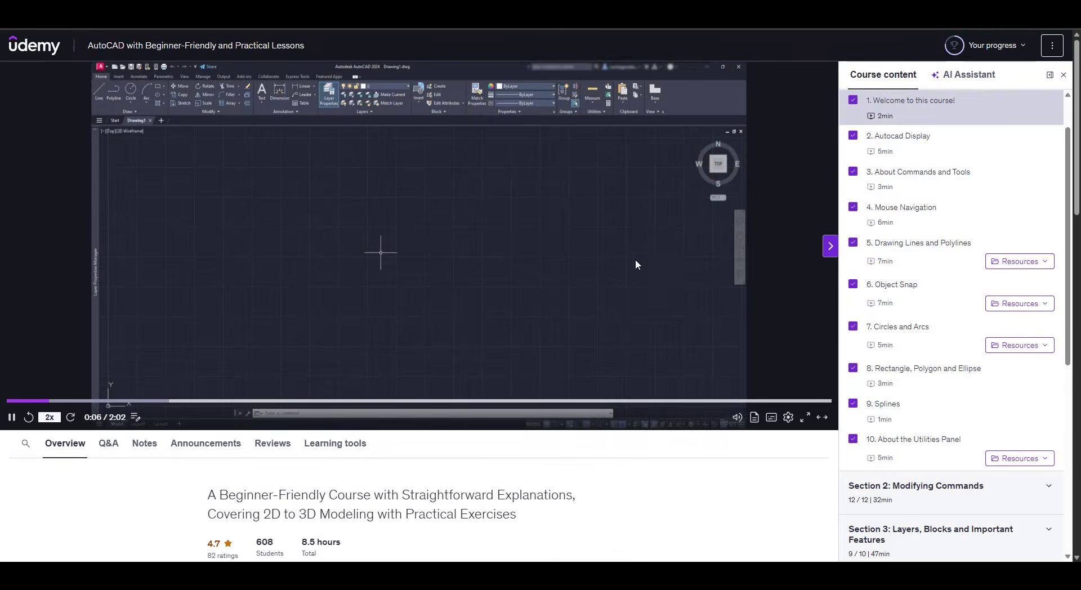
Step: Show the downloadable resources of the lesson How to Draw Dimension Lines on the Udemy course page
scroll(912, 303, down, 4)
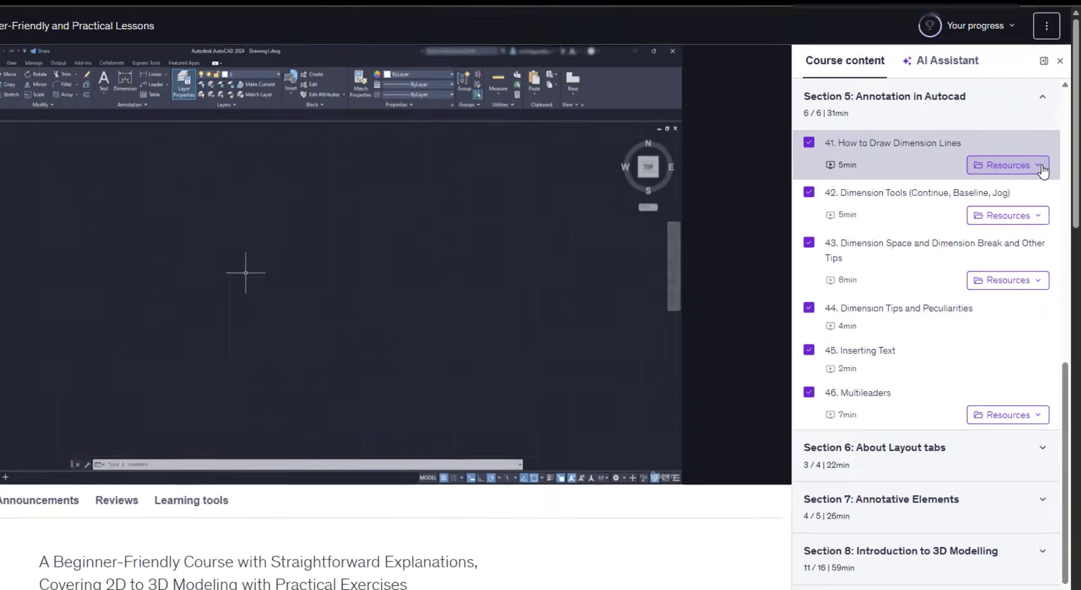
click(1039, 167)
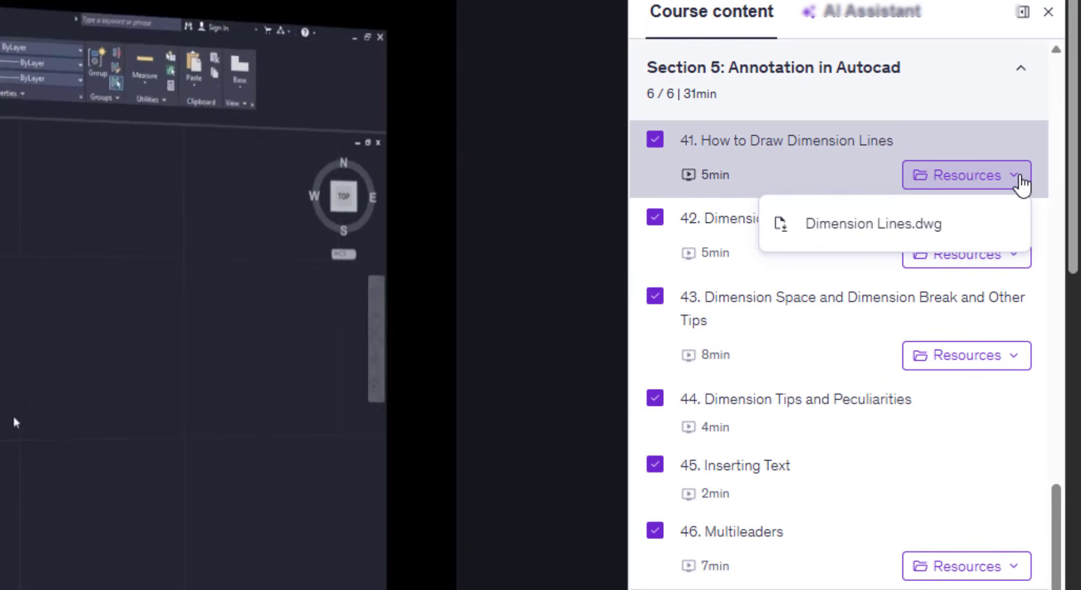